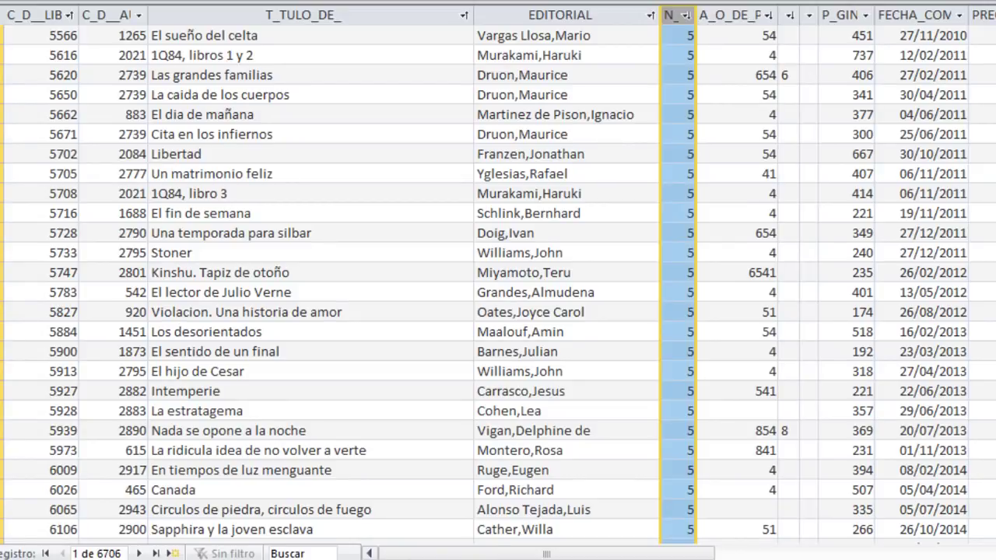
# - Look through the book records that have the value 5 in the N_ column
pyautogui.scroll(-4, 498, 280)
pyautogui.scroll(-3, 497, 280)
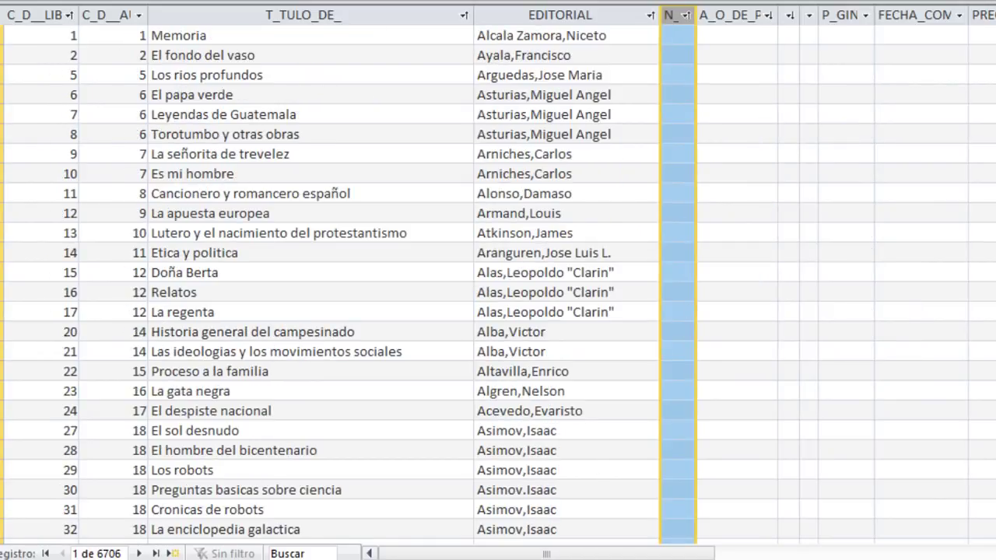
# - Go past the books with an empty N_ column to the first records that have a value of 0 or 1
pyautogui.scroll(-16, 330, 280)
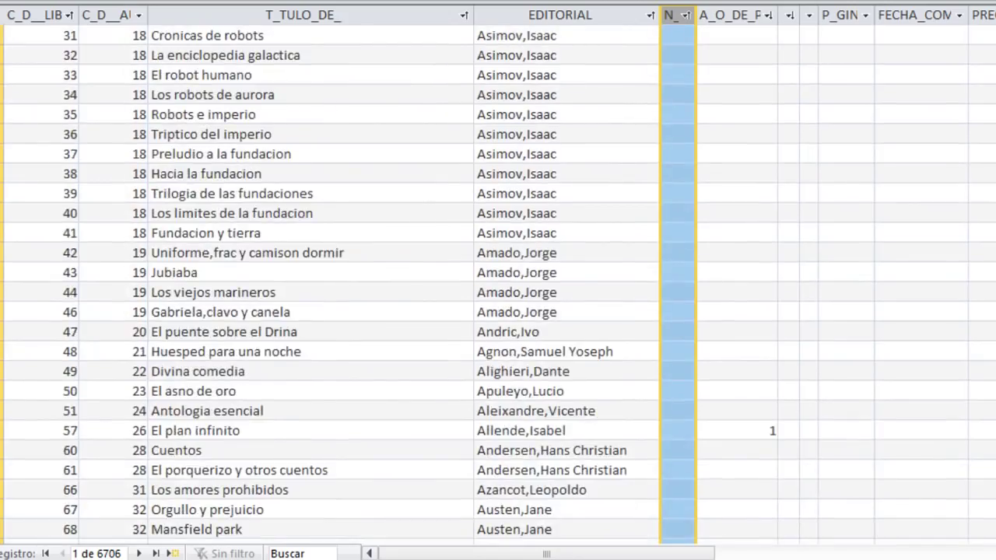
pyautogui.scroll(-20, 331, 280)
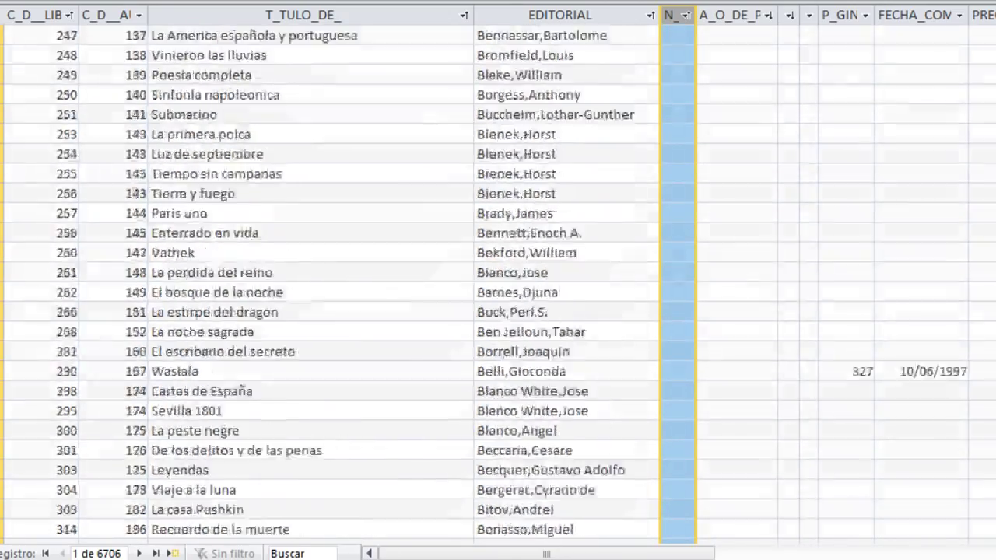
pyautogui.scroll(-20, 331, 281)
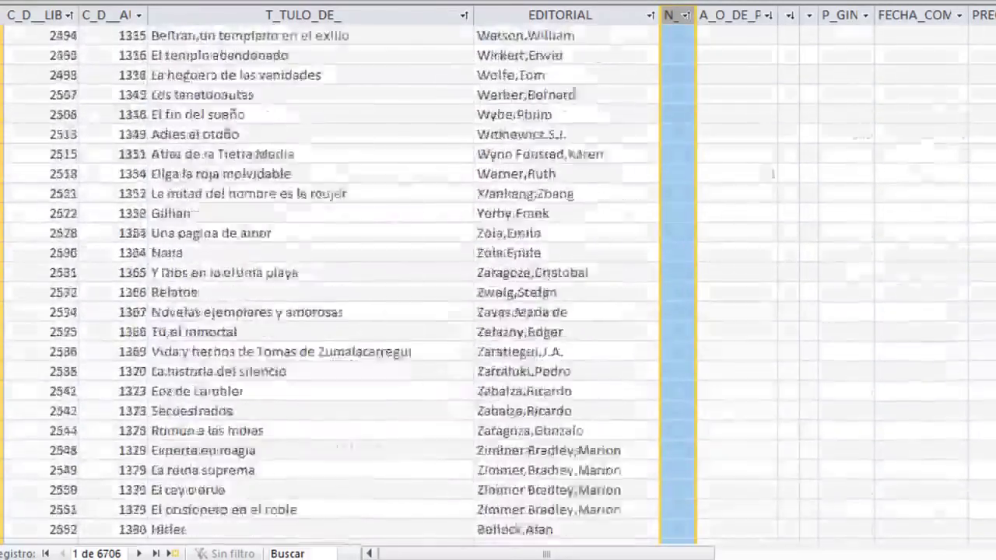
pyautogui.scroll(-20, 330, 280)
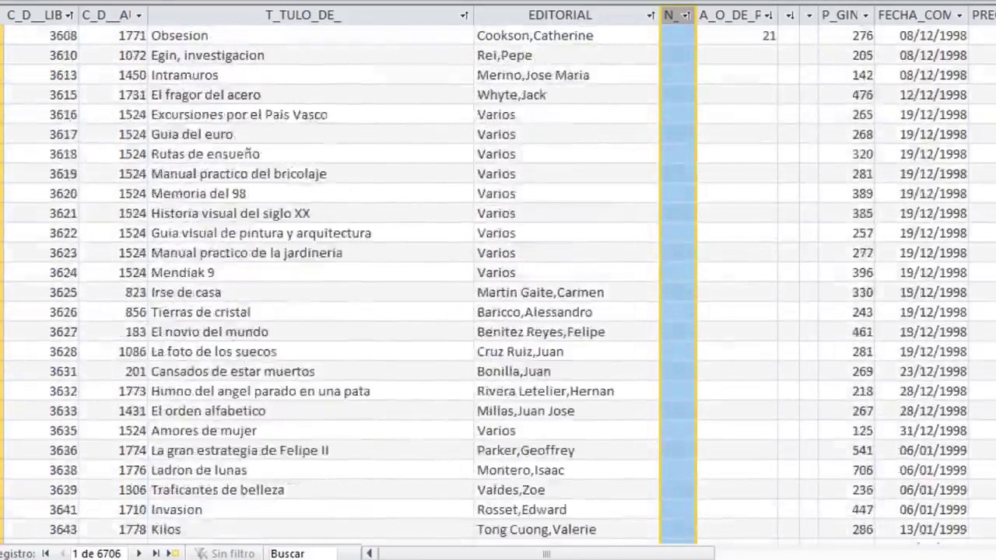
pyautogui.scroll(-20, 330, 280)
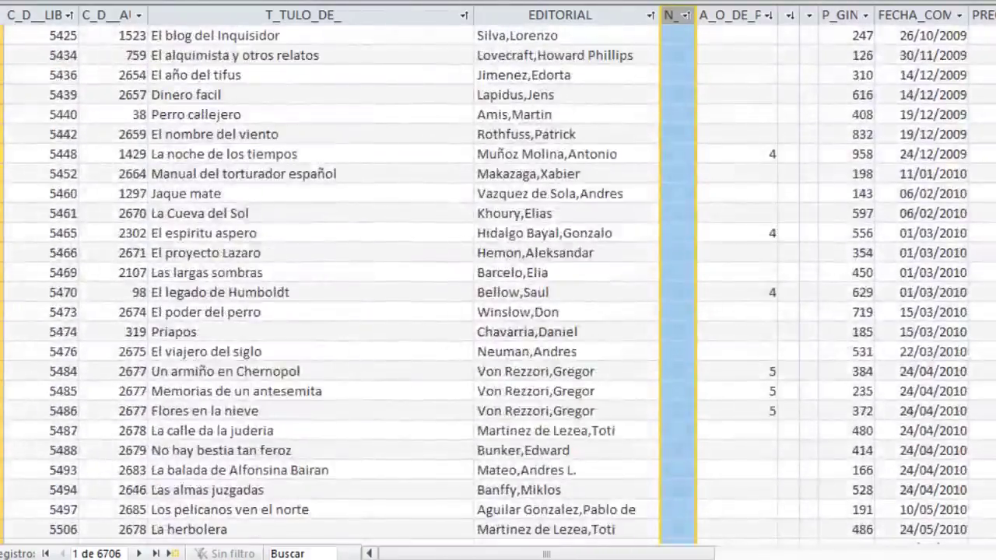
pyautogui.scroll(14, 331, 280)
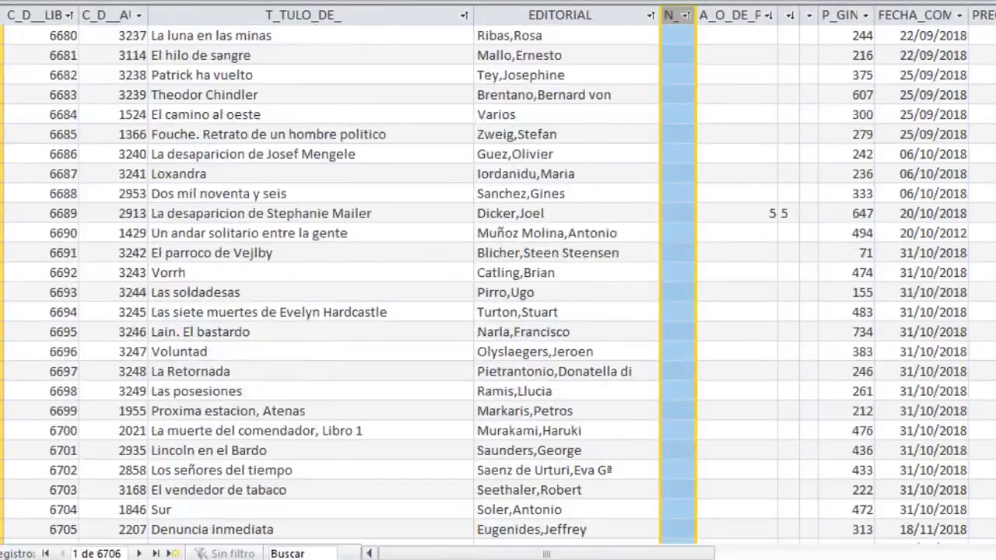
pyautogui.scroll(-7, 331, 280)
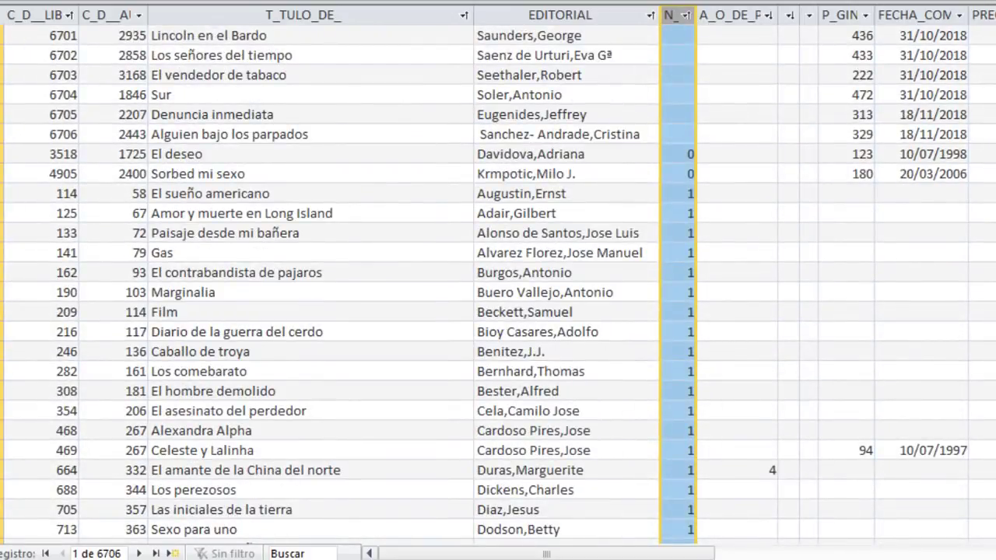
# - Review the titles and authors of the books with value 1 in the N_ column, from "El sueño americano" to "Amsterdam"
pyautogui.scroll(-1, 330, 280)
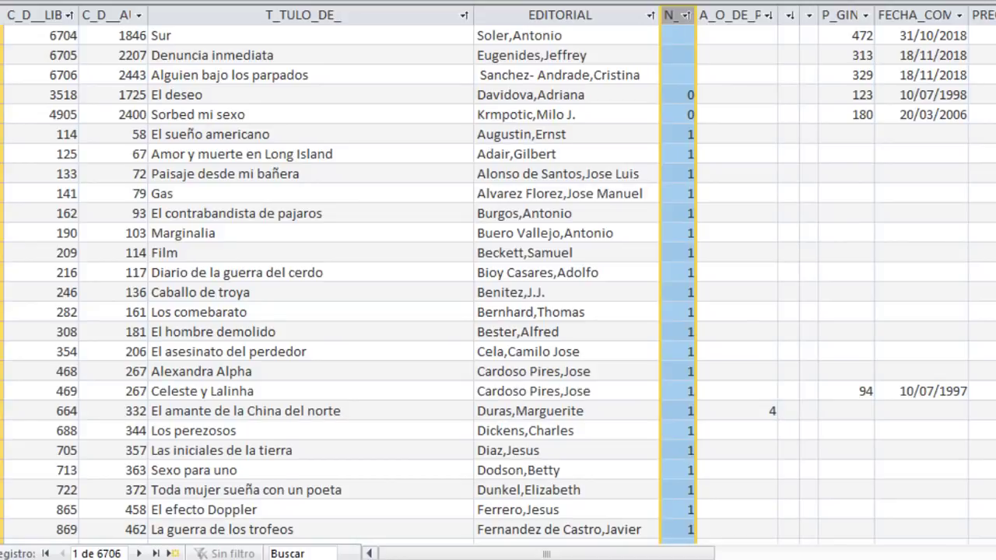
pyautogui.scroll(-1, 331, 280)
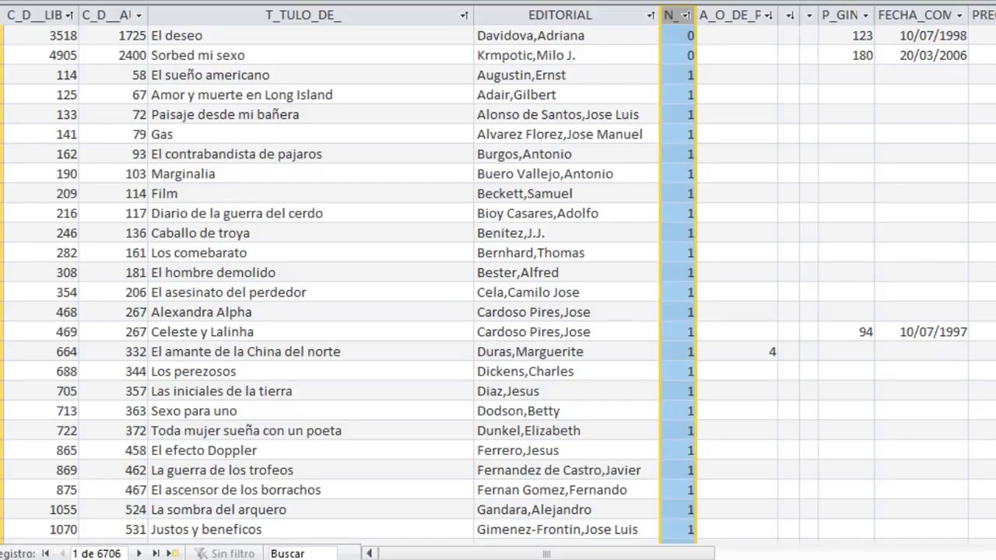
pyautogui.scroll(-7, 331, 280)
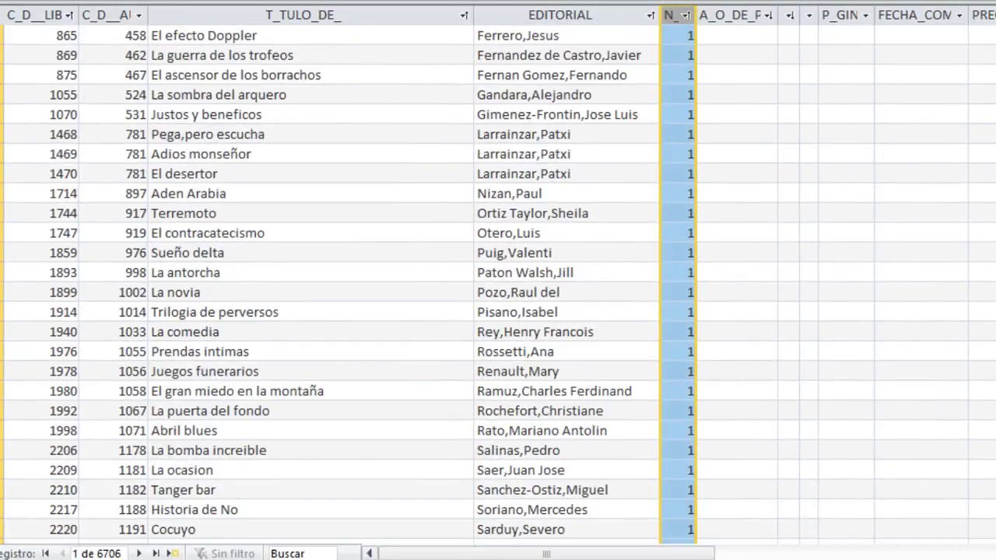
pyautogui.scroll(-1, 331, 280)
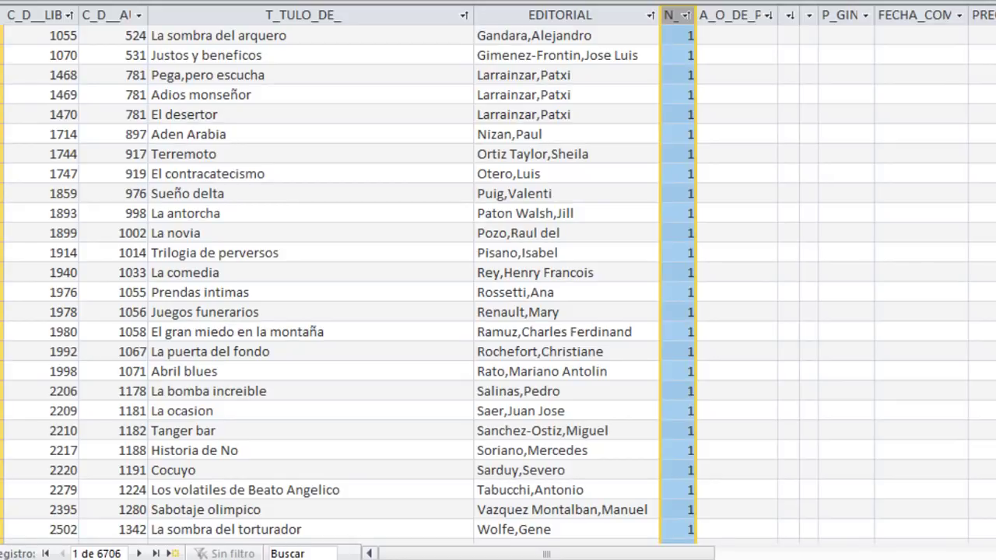
pyautogui.scroll(-7, 497, 280)
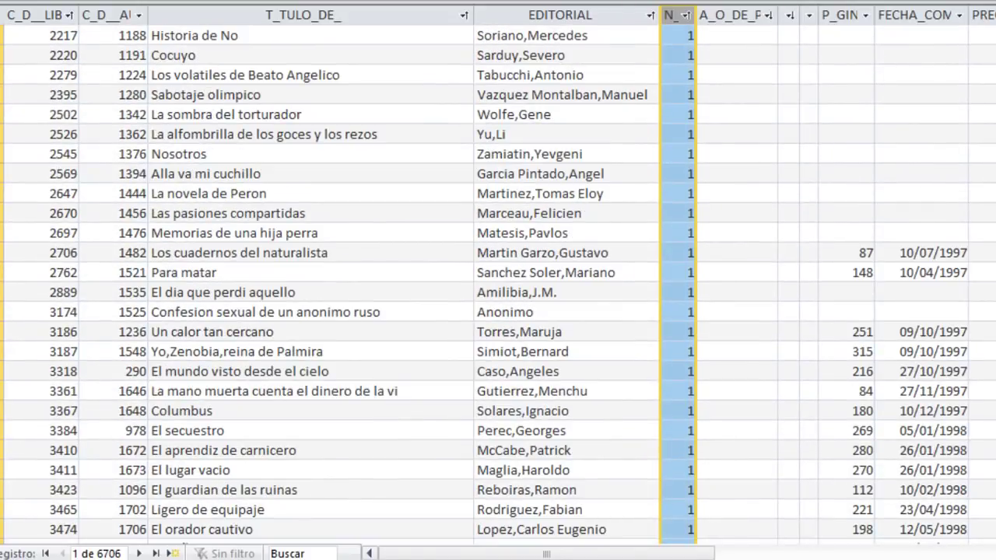
pyautogui.scroll(-1, 498, 281)
pyautogui.scroll(-1, 498, 280)
pyautogui.scroll(1, 498, 280)
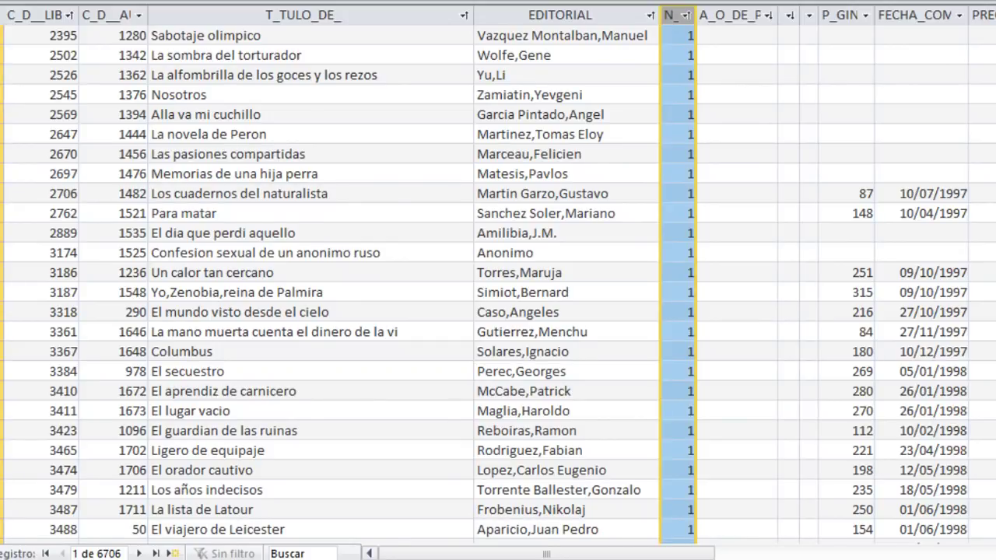
pyautogui.scroll(-9, 498, 281)
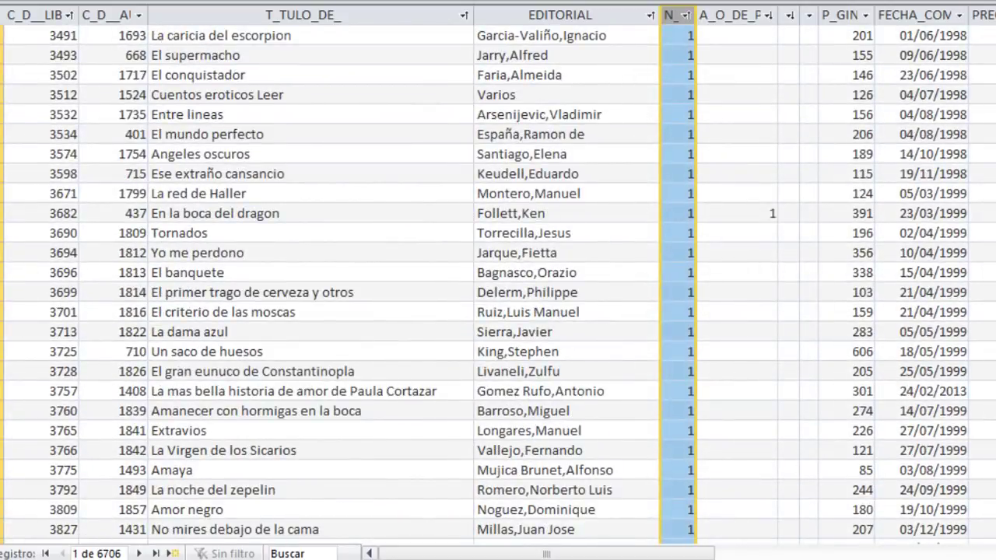
pyautogui.scroll(-1, 498, 280)
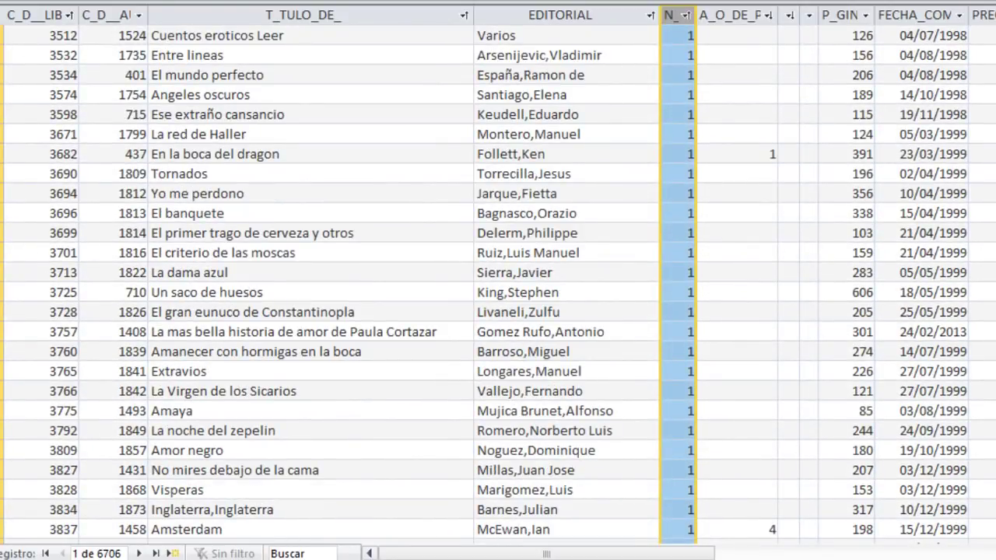
pyautogui.scroll(1, 498, 280)
pyautogui.scroll(1, 498, 280)
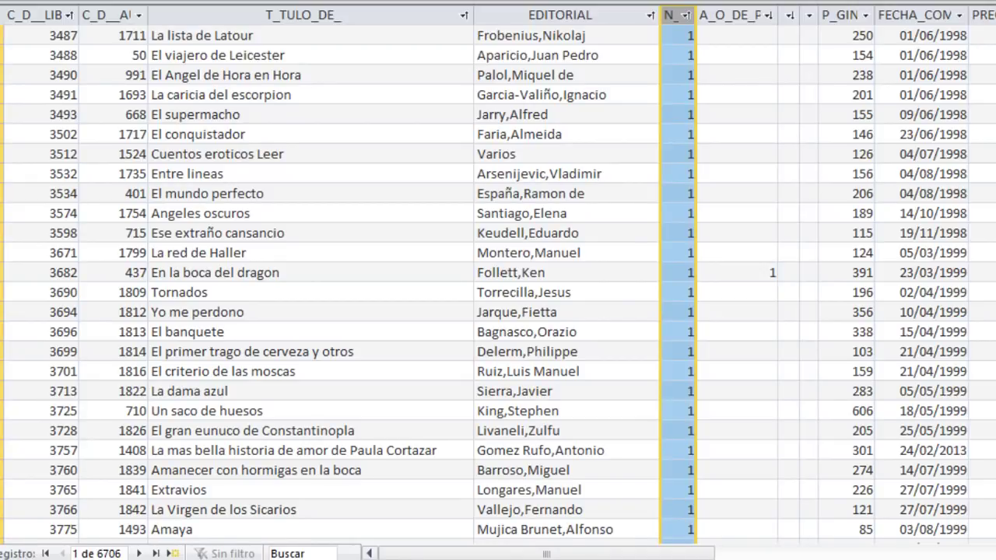
# - Examine further books with value 1 in the N_ column, from "La dama azul" to "Los huerfanitos"
pyautogui.scroll(-6, 498, 280)
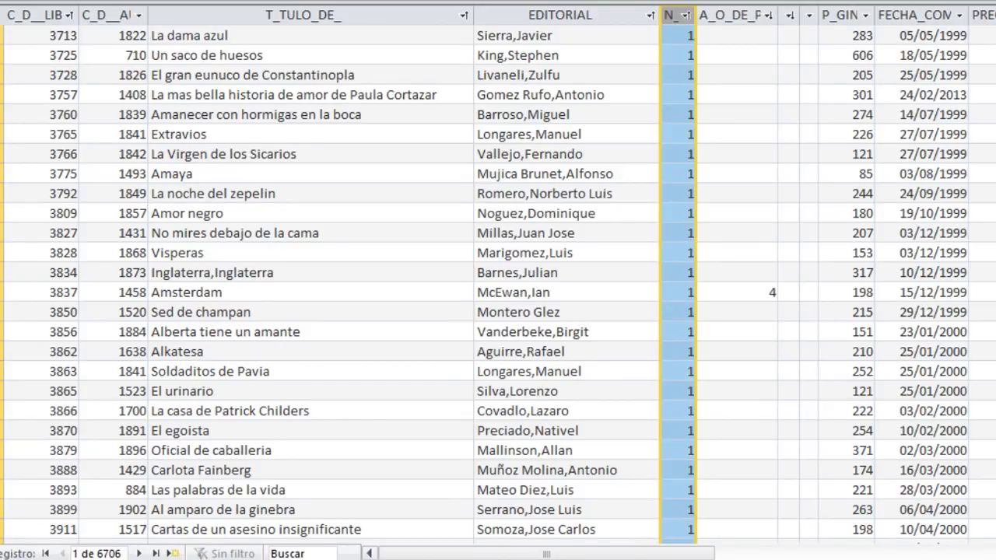
pyautogui.scroll(-6, 498, 280)
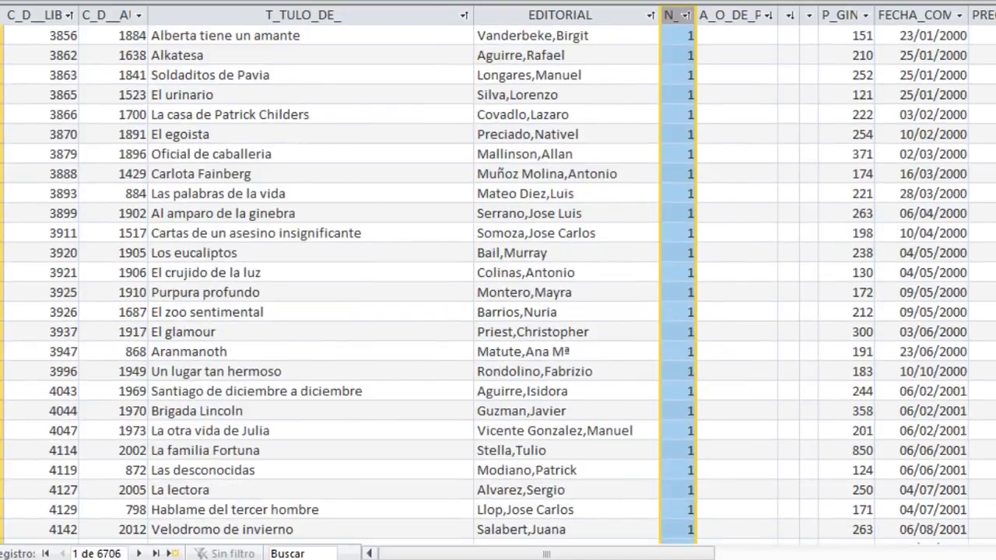
pyautogui.scroll(-1, 498, 280)
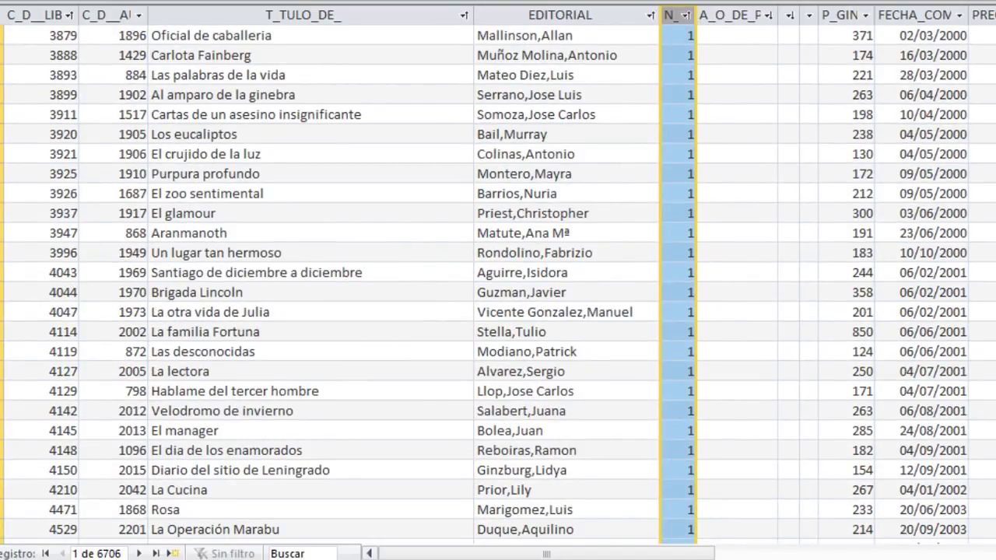
pyautogui.scroll(-1, 498, 280)
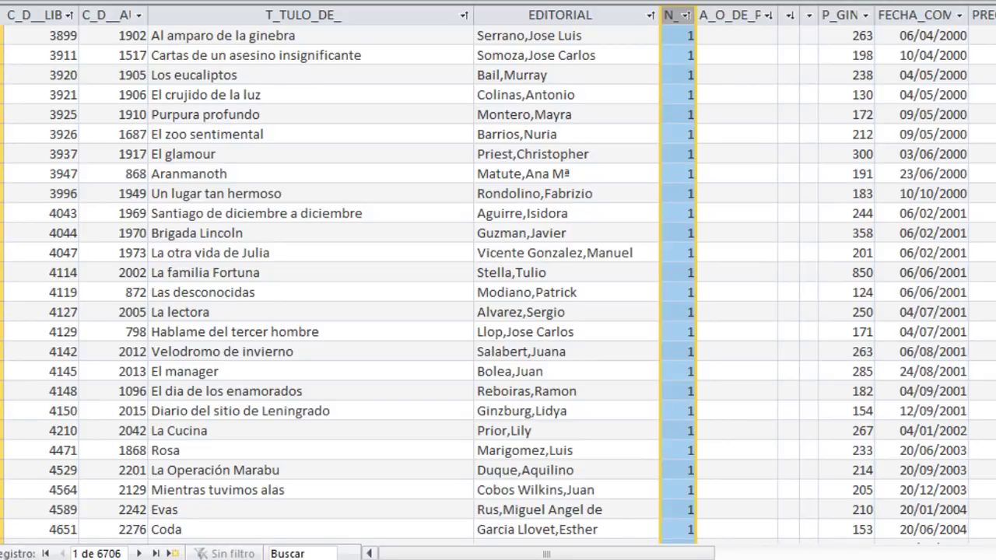
pyautogui.scroll(-6, 331, 280)
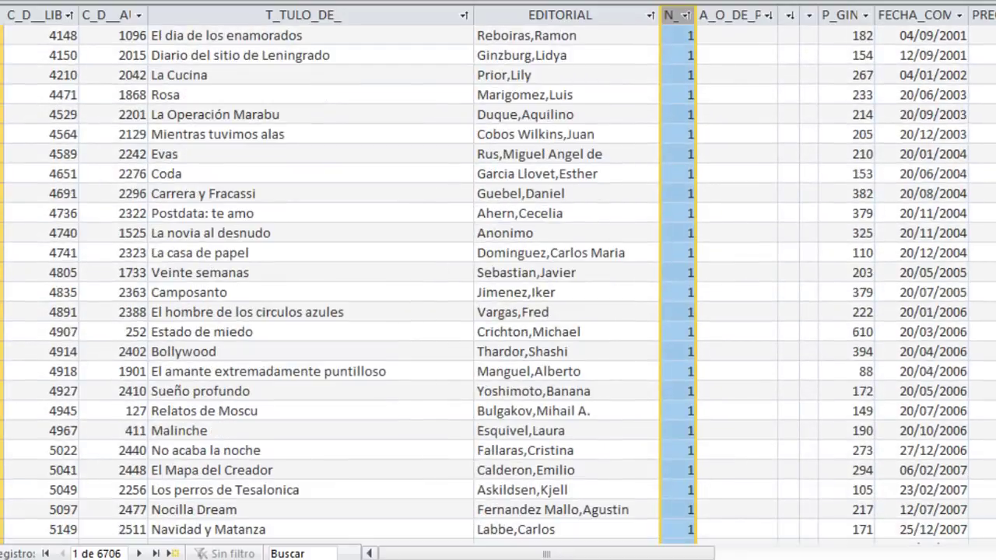
pyautogui.scroll(-1, 330, 280)
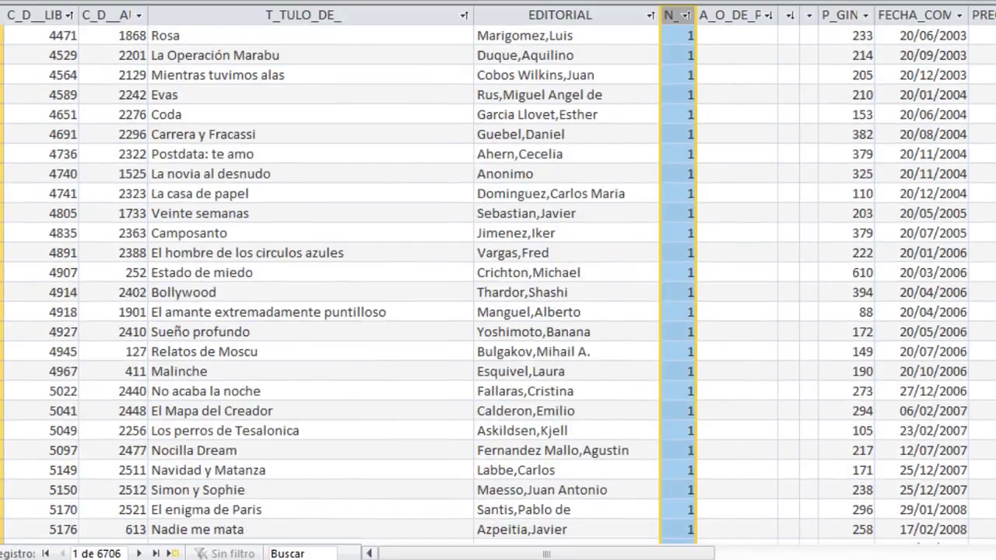
pyautogui.scroll(-1, 330, 280)
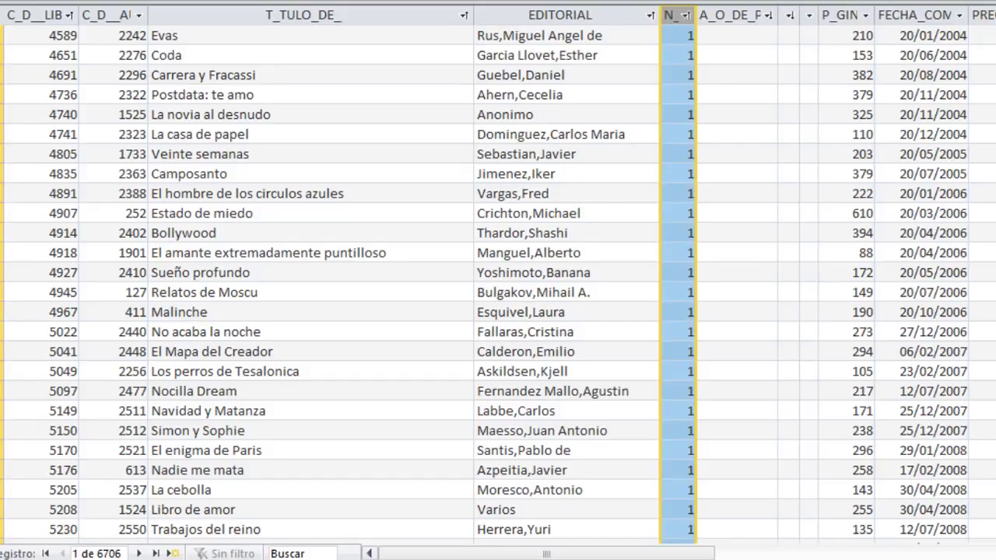
pyautogui.scroll(-7, 498, 280)
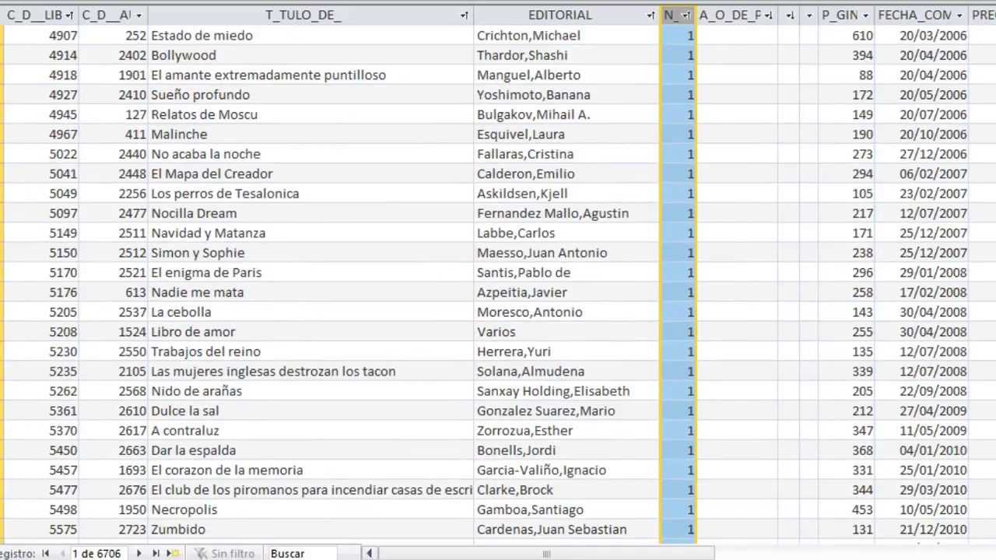
pyautogui.scroll(-1, 498, 280)
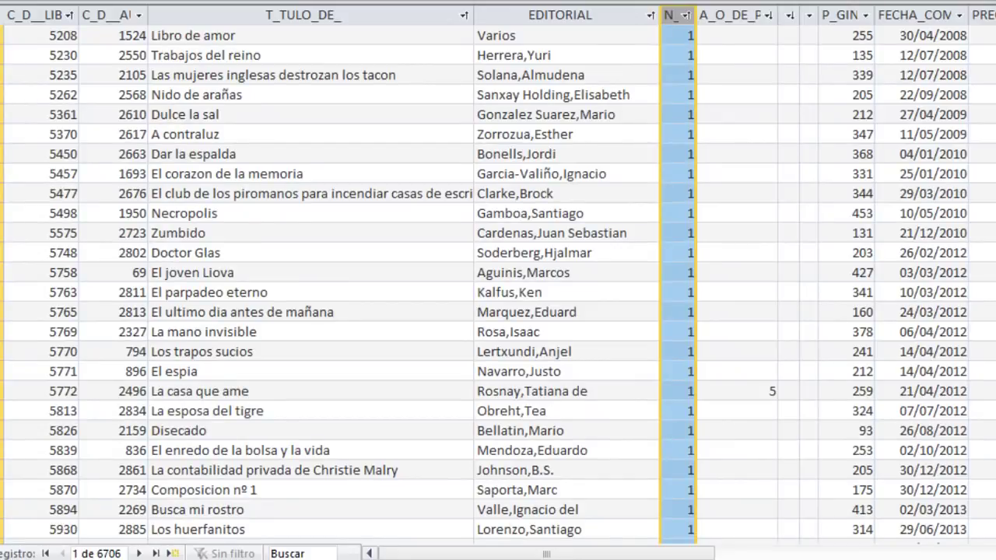